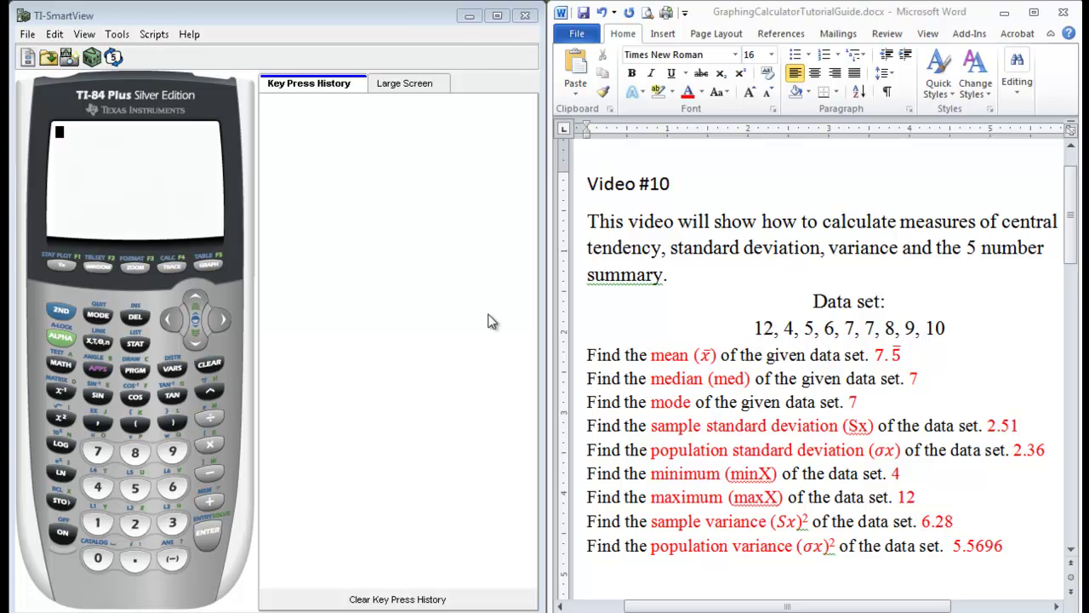
In the STAT list editor, enter the first values 12, 4, 5 and 6 into L1.
click(136, 346)
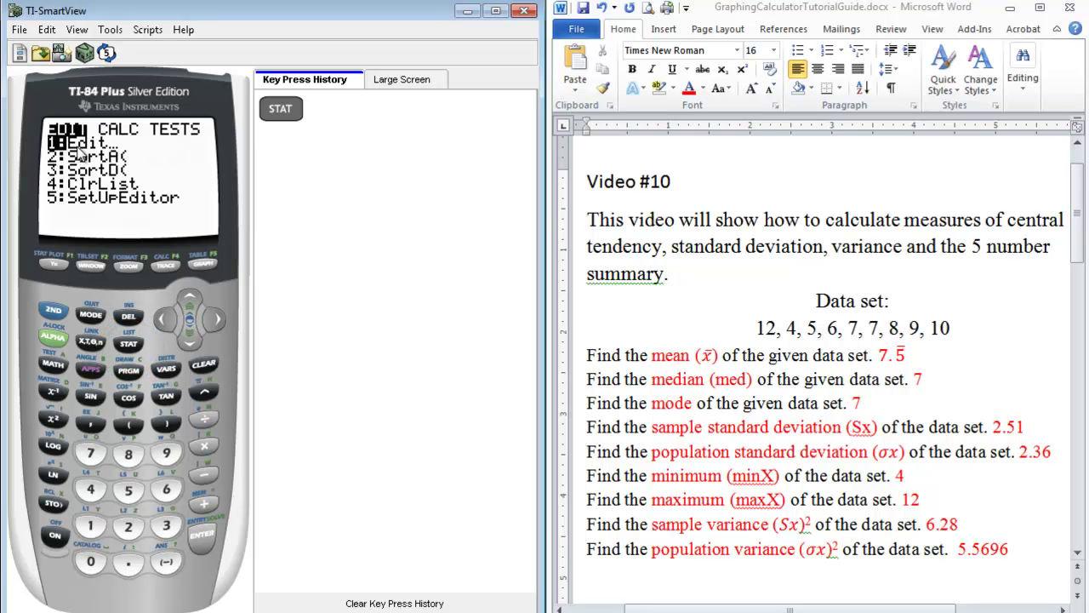
click(201, 542)
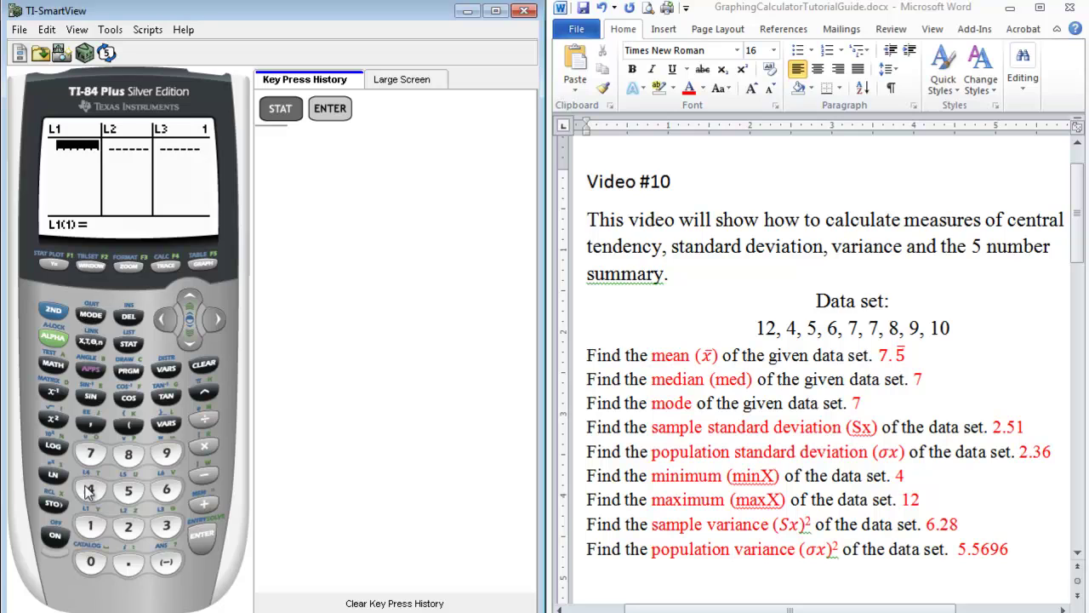
click(90, 526)
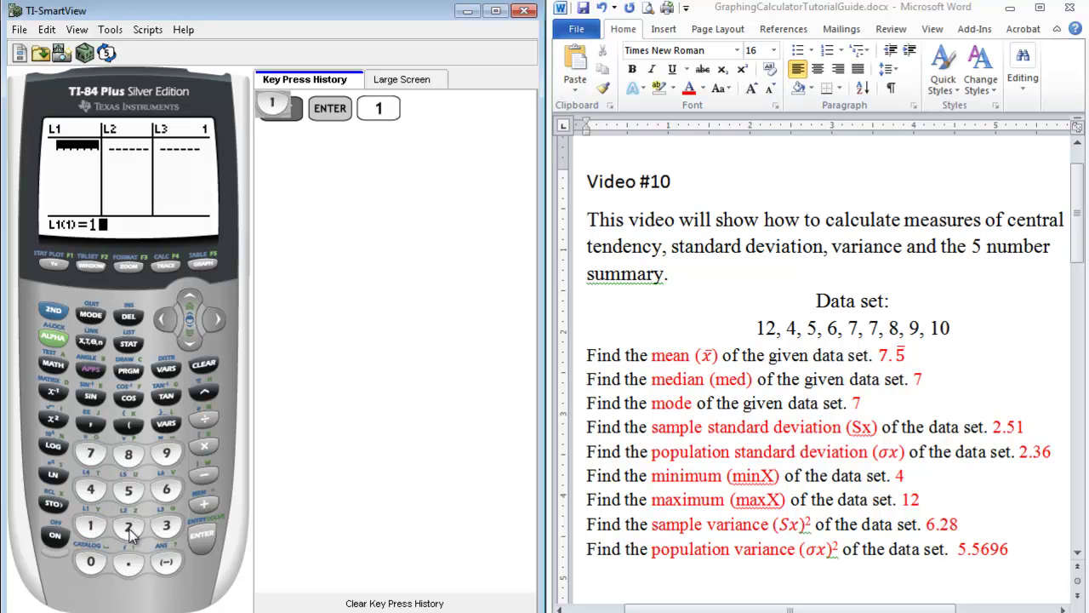
click(129, 527)
click(206, 541)
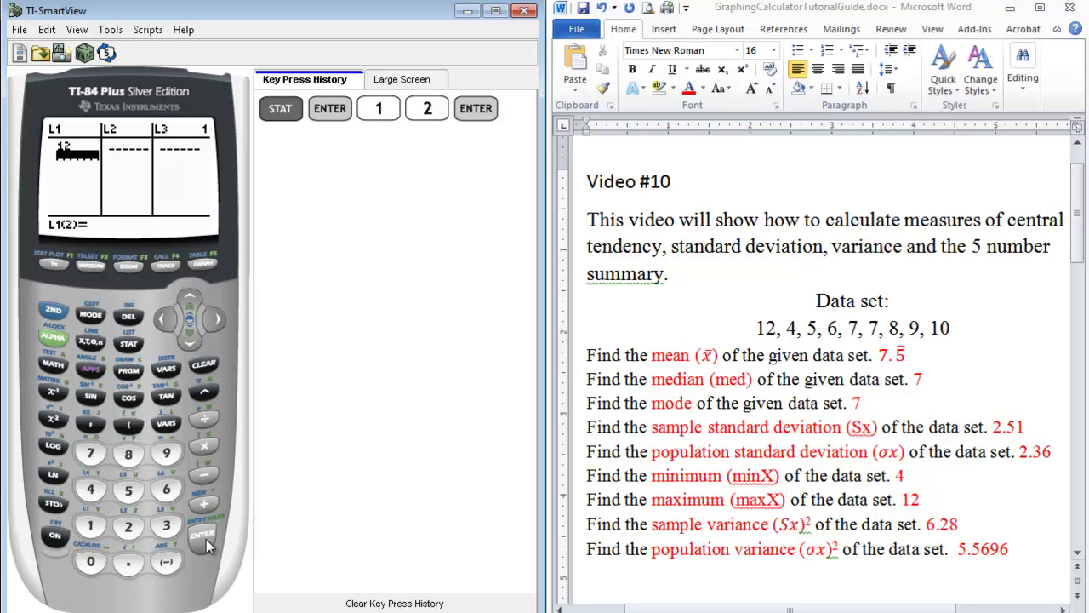
click(91, 490)
click(204, 540)
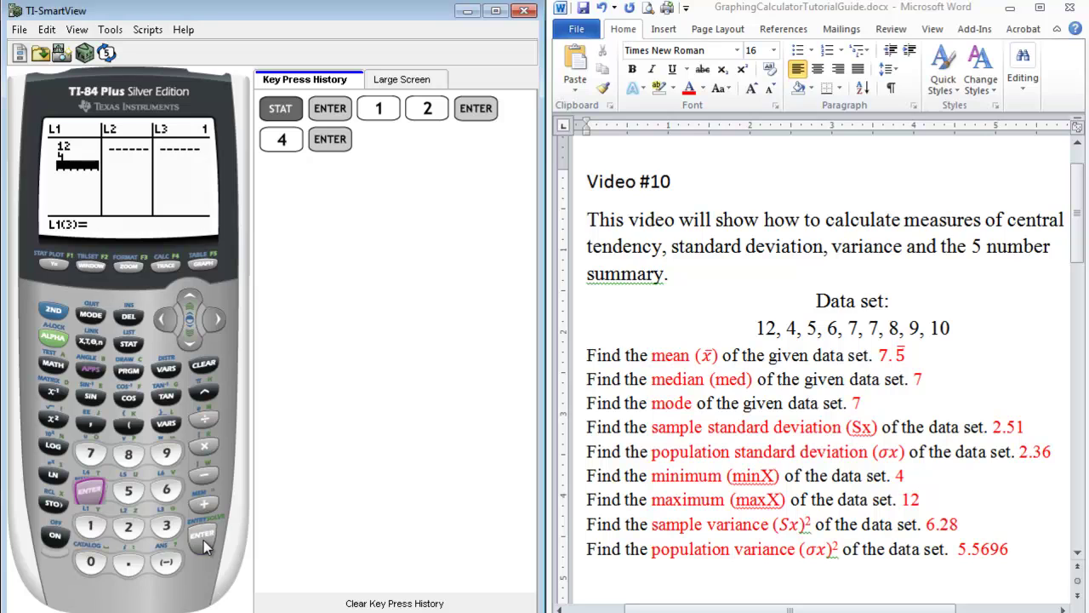
click(132, 494)
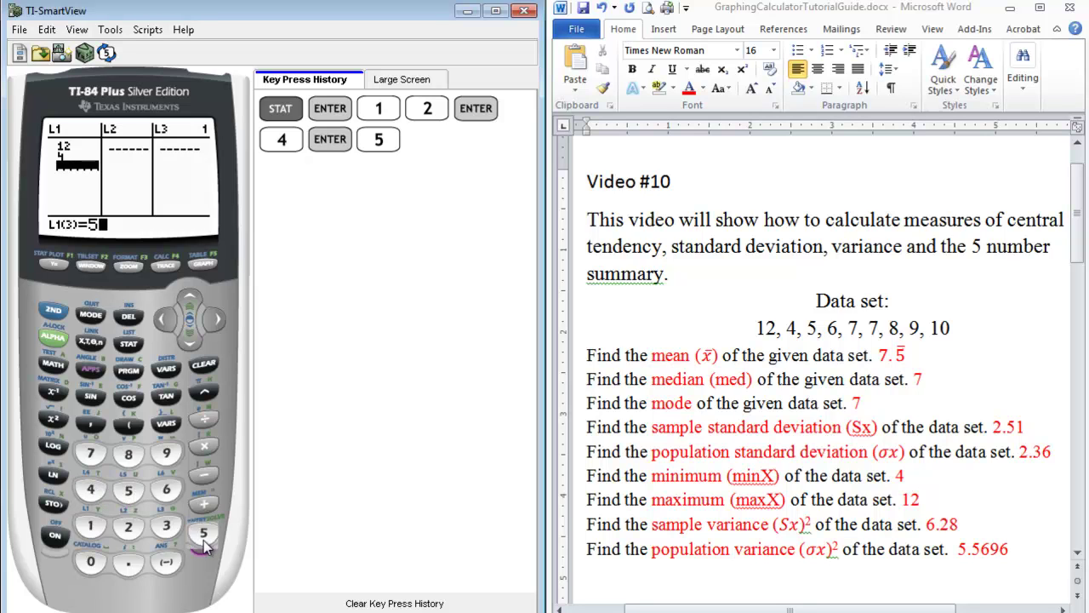
click(205, 538)
click(168, 491)
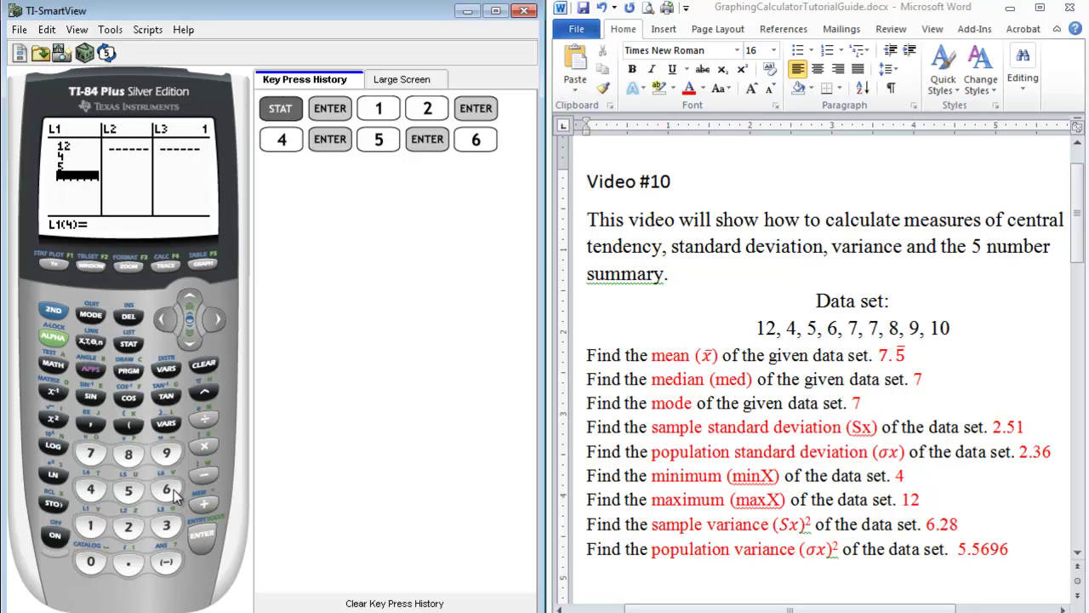
click(204, 543)
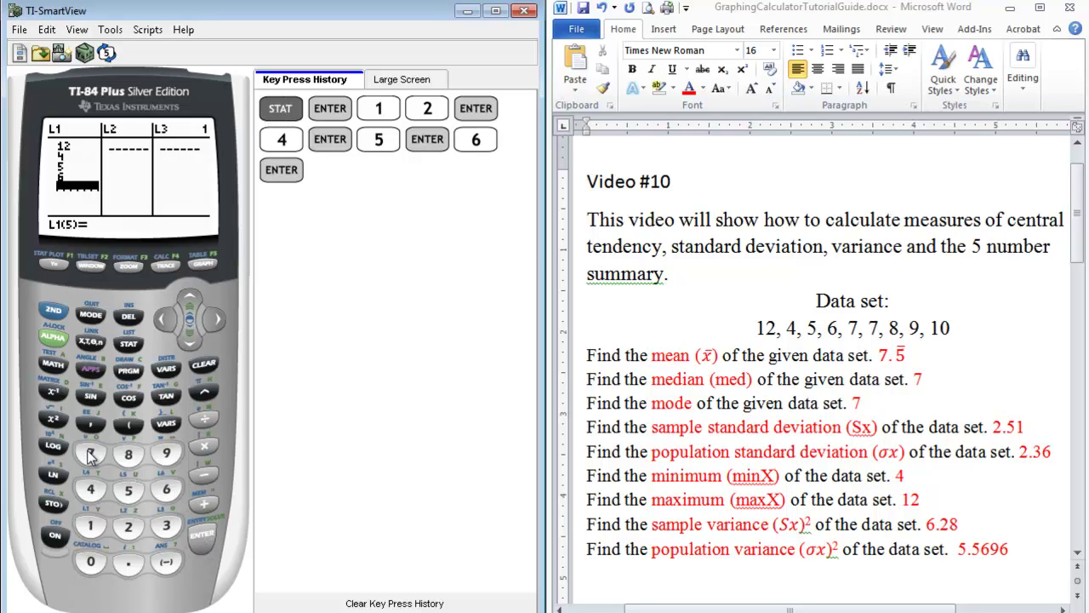
Finish L1 by entering the remaining values 7, 7, 8, 9 and 10.
click(91, 455)
click(201, 536)
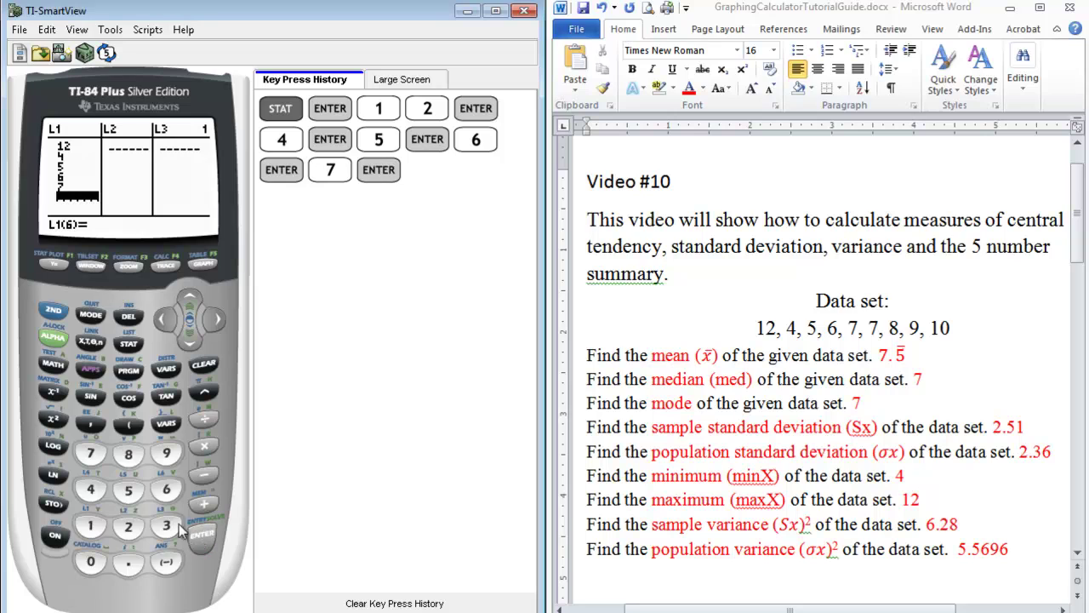
click(92, 455)
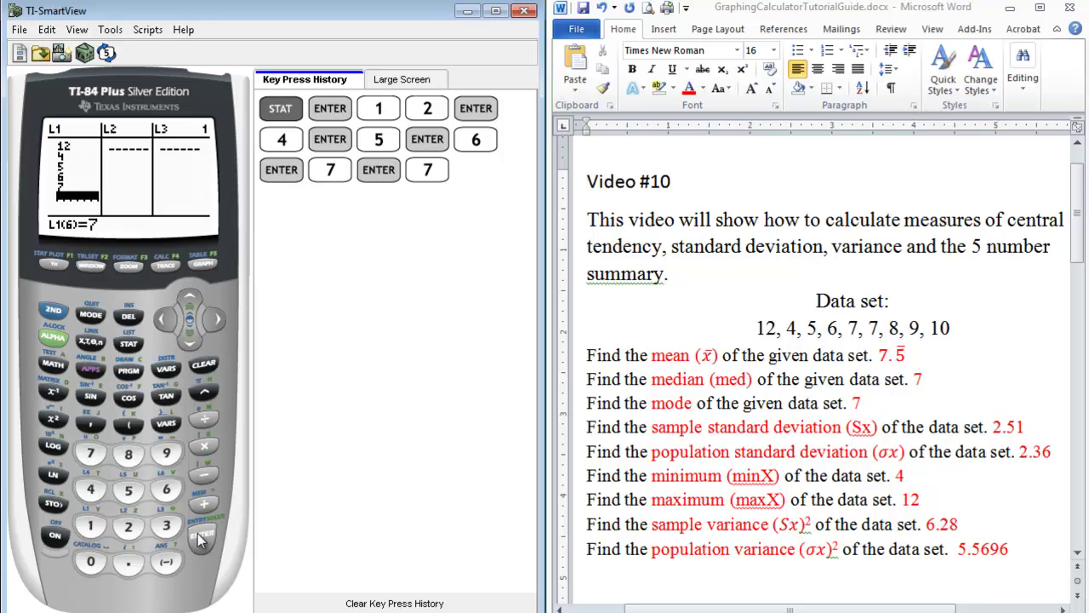
click(204, 541)
click(128, 455)
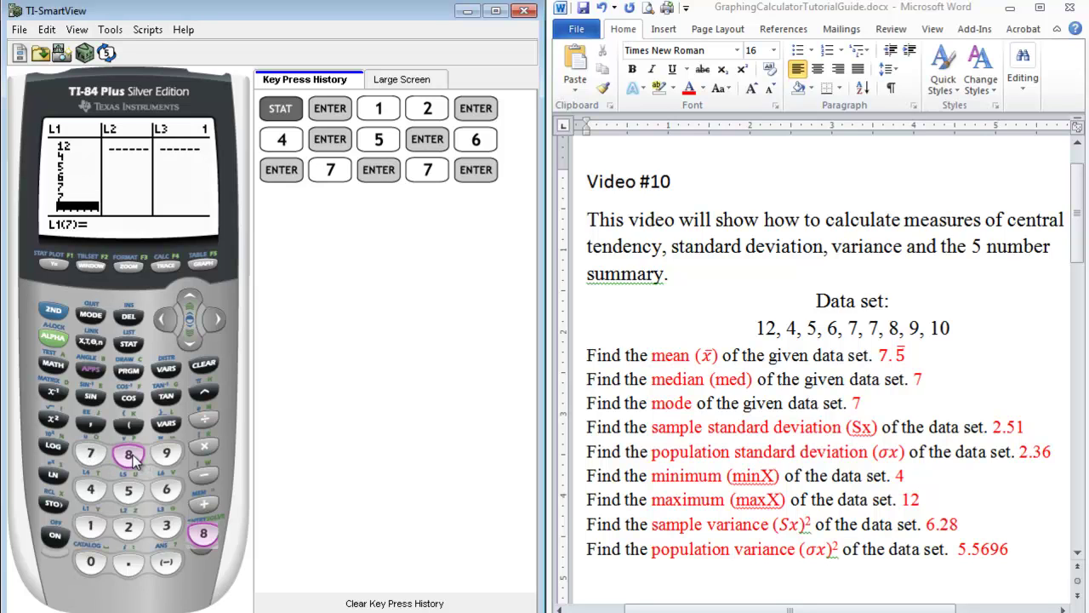
click(202, 534)
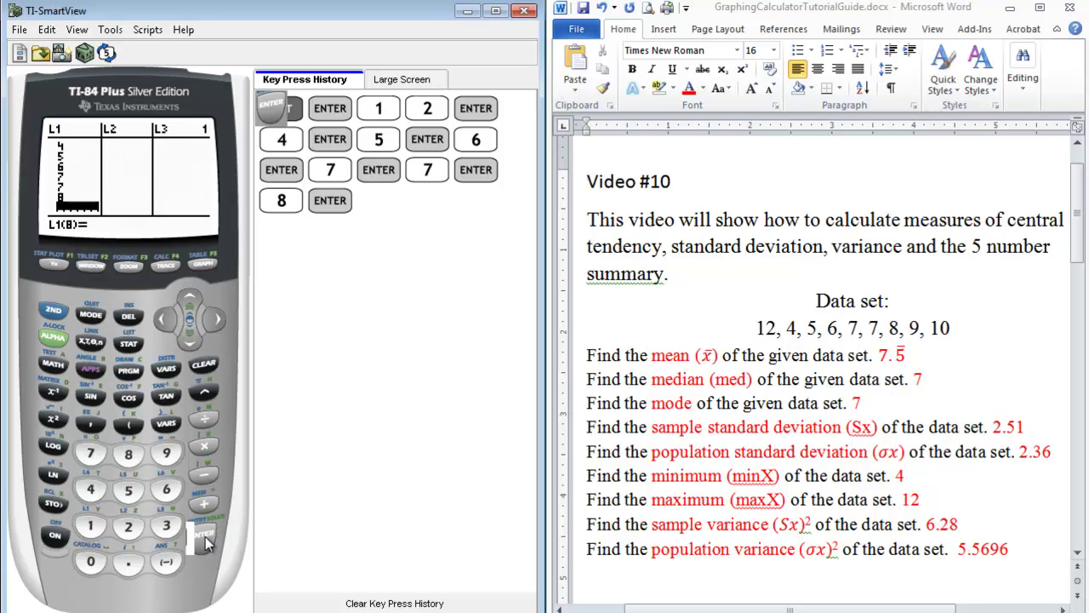
click(167, 454)
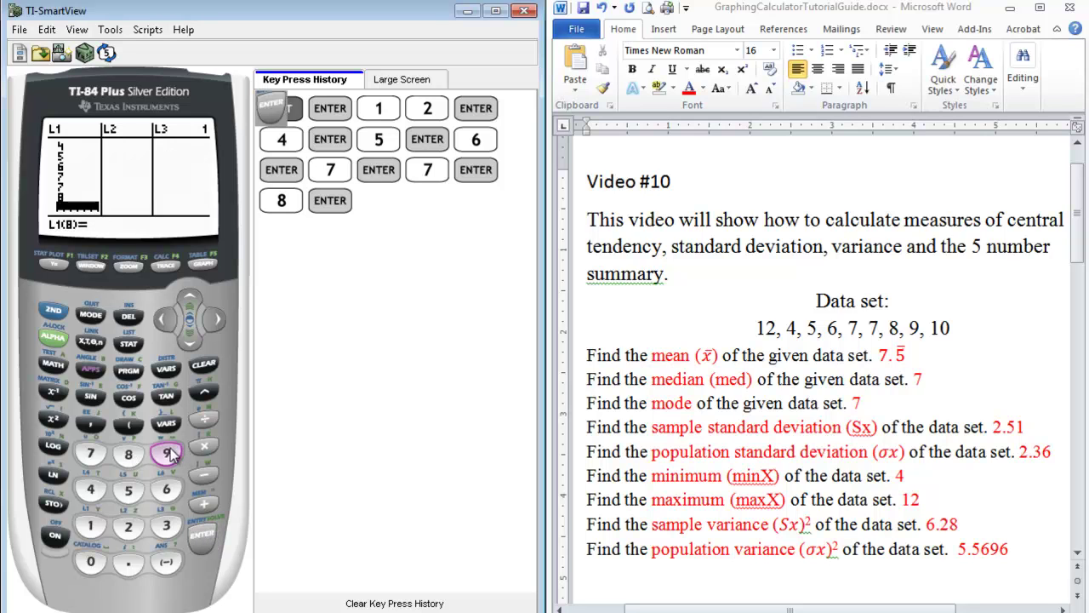
click(205, 542)
click(91, 526)
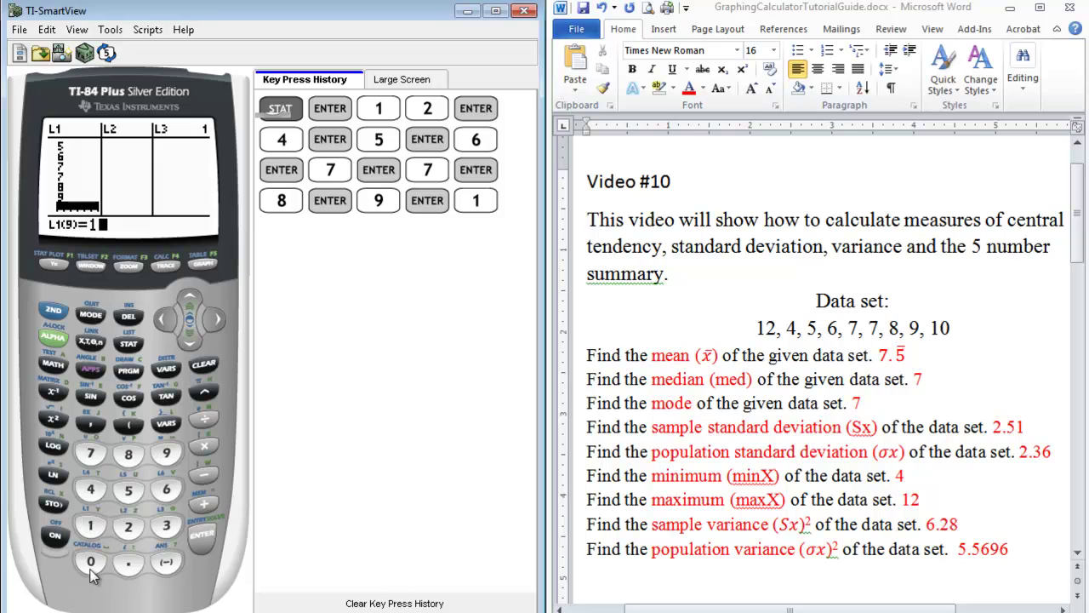
click(92, 561)
click(202, 543)
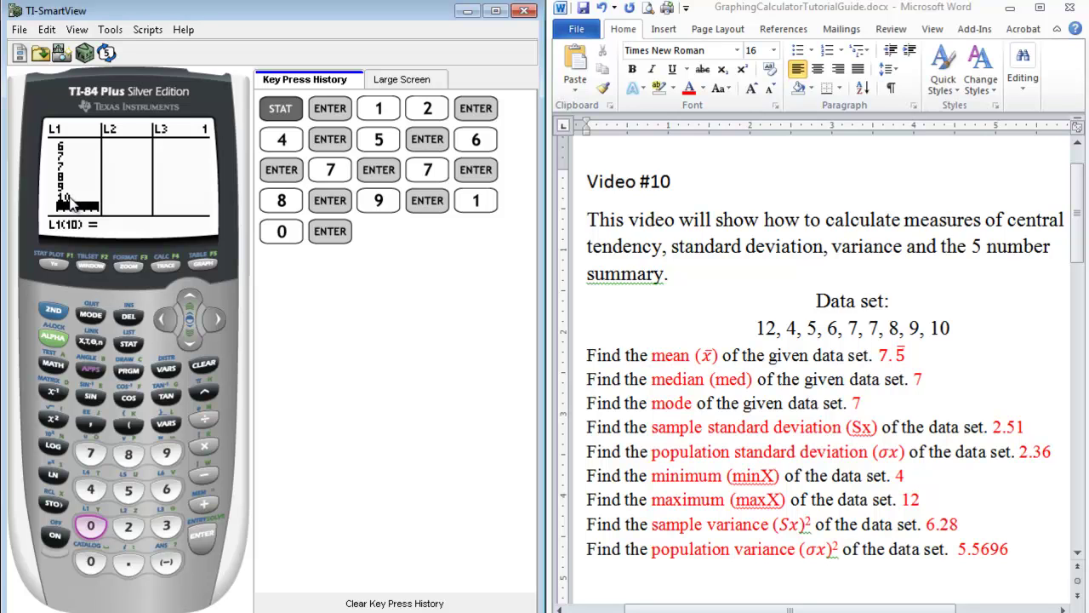
Check the last L1 entry, then clear the Key Press History.
click(188, 301)
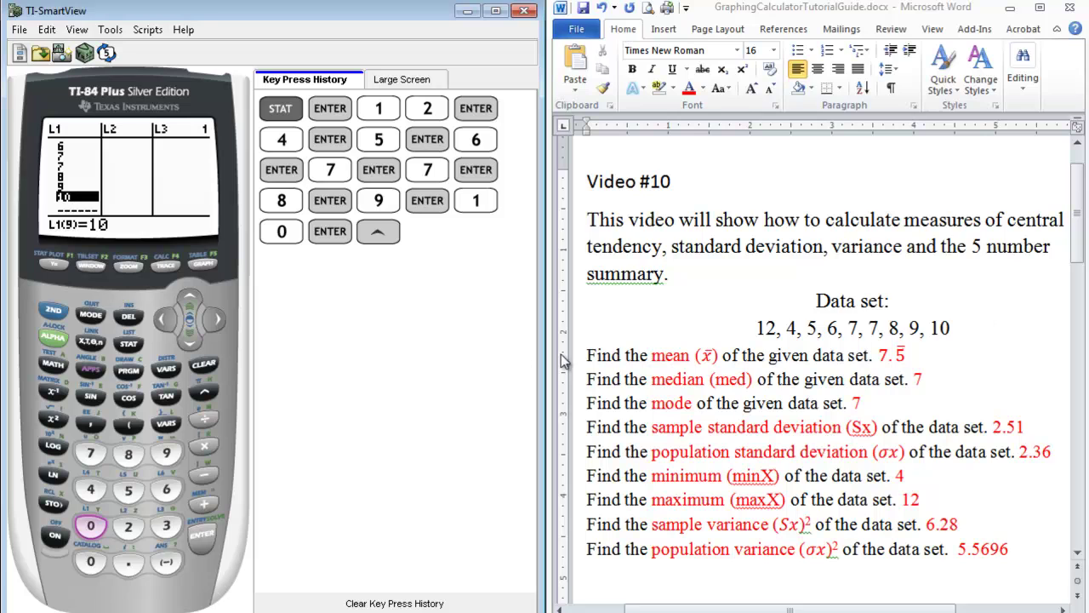
click(400, 604)
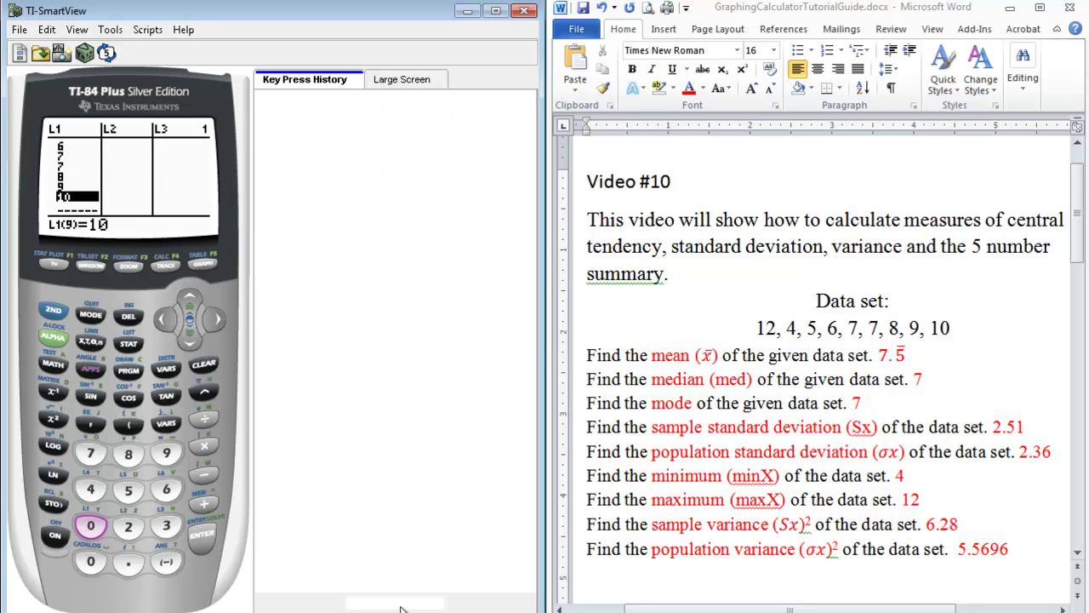
Paste 1:1-Var Stats from the STAT CALC menu onto the home screen.
click(129, 345)
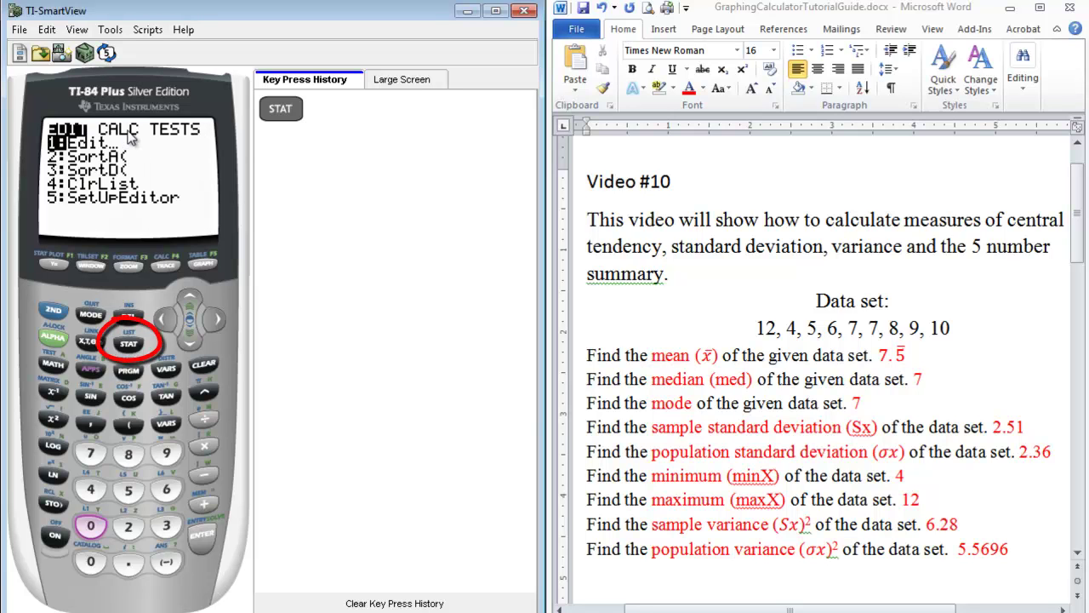
click(220, 322)
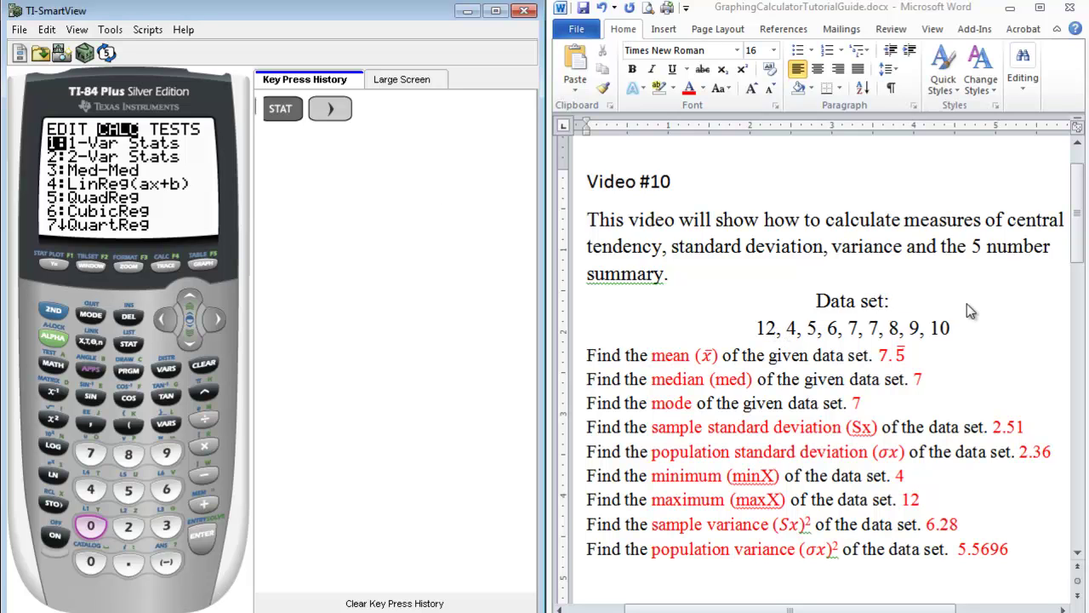
click(204, 538)
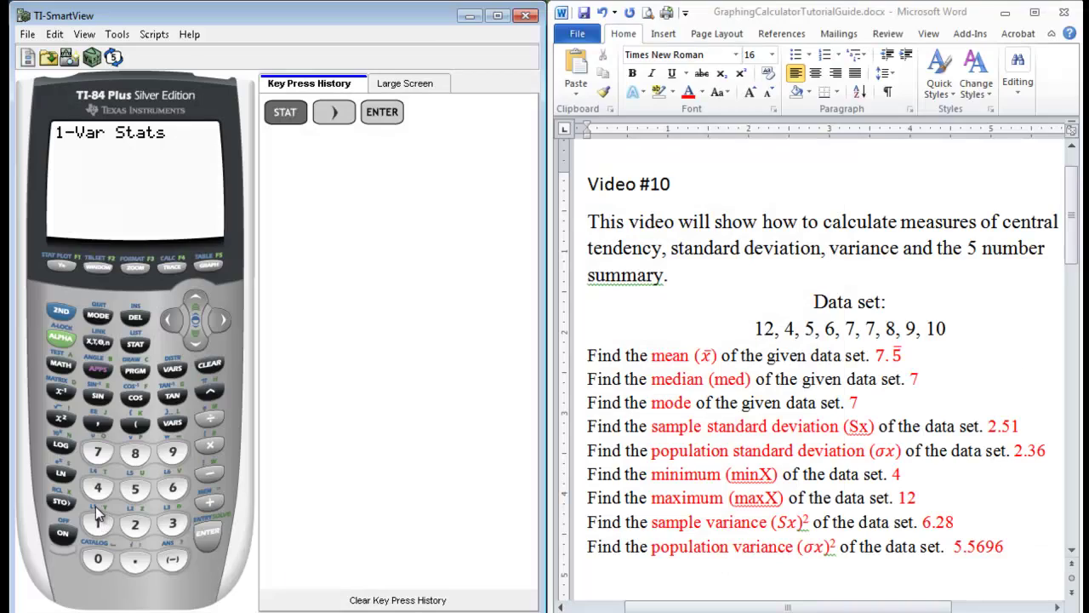
Run 1-Var Stats and scroll through minX 4, Q1 5.5, Med 7, Q3 9.5, maxX 12.
click(207, 536)
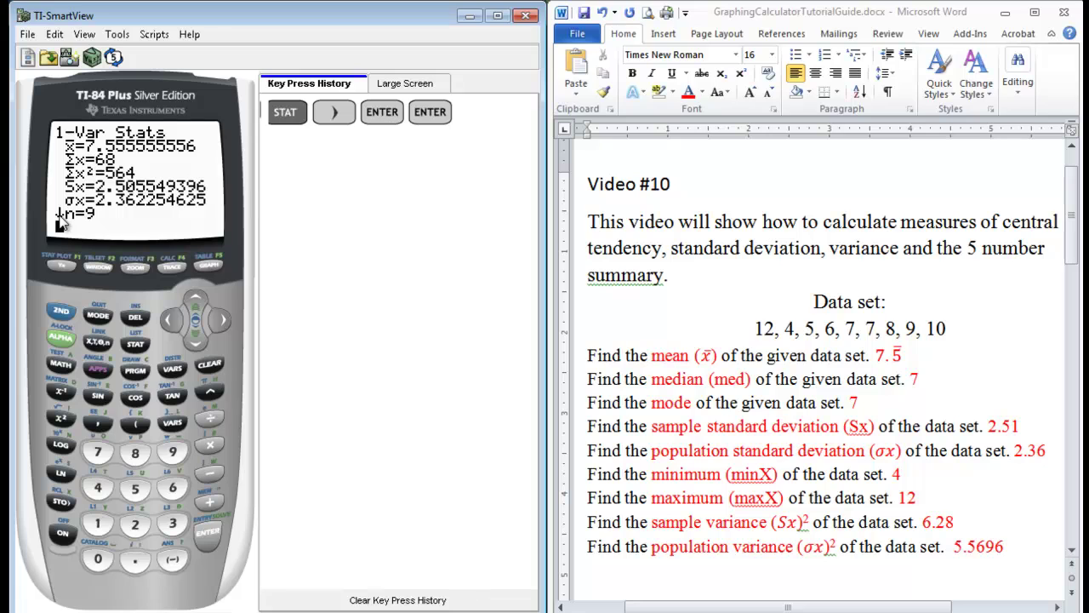
click(196, 344)
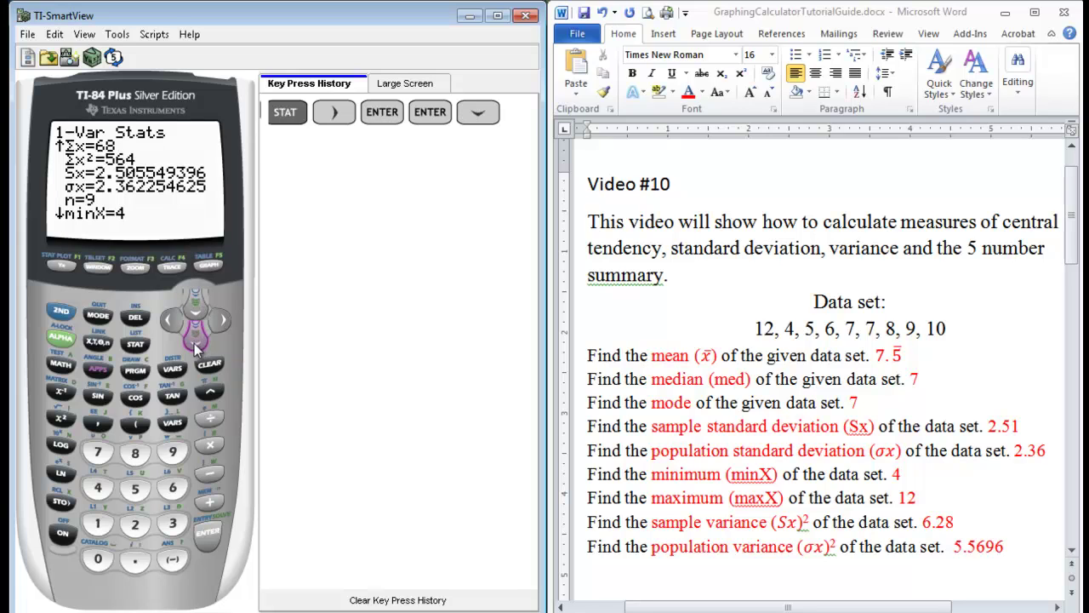
click(194, 342)
click(194, 343)
click(194, 343)
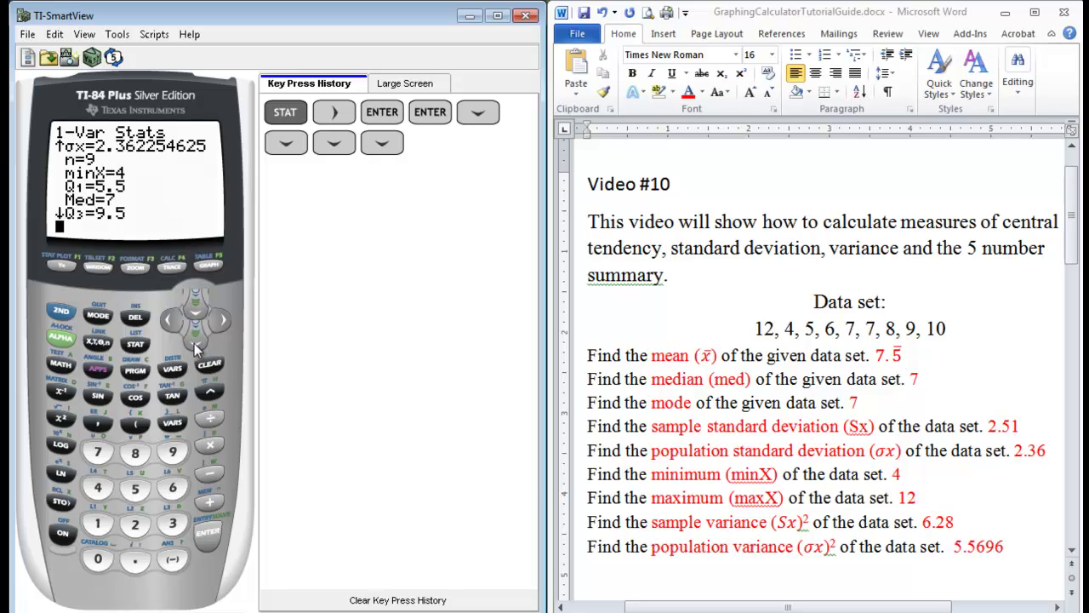
click(194, 342)
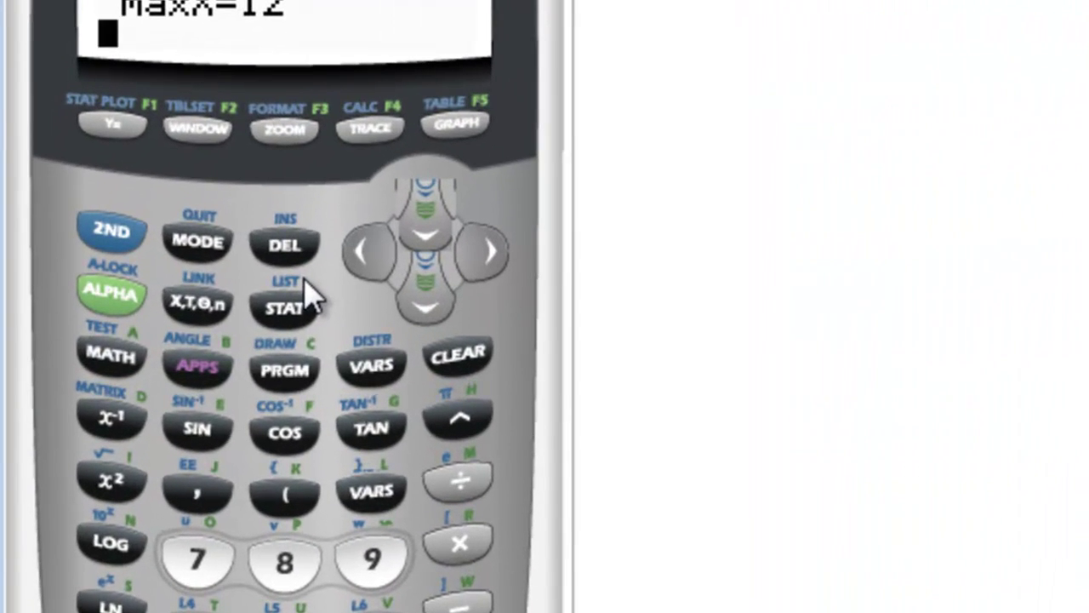
Paste 8:variance( from the 2nd STAT LIST MATH menu onto the home screen.
click(113, 237)
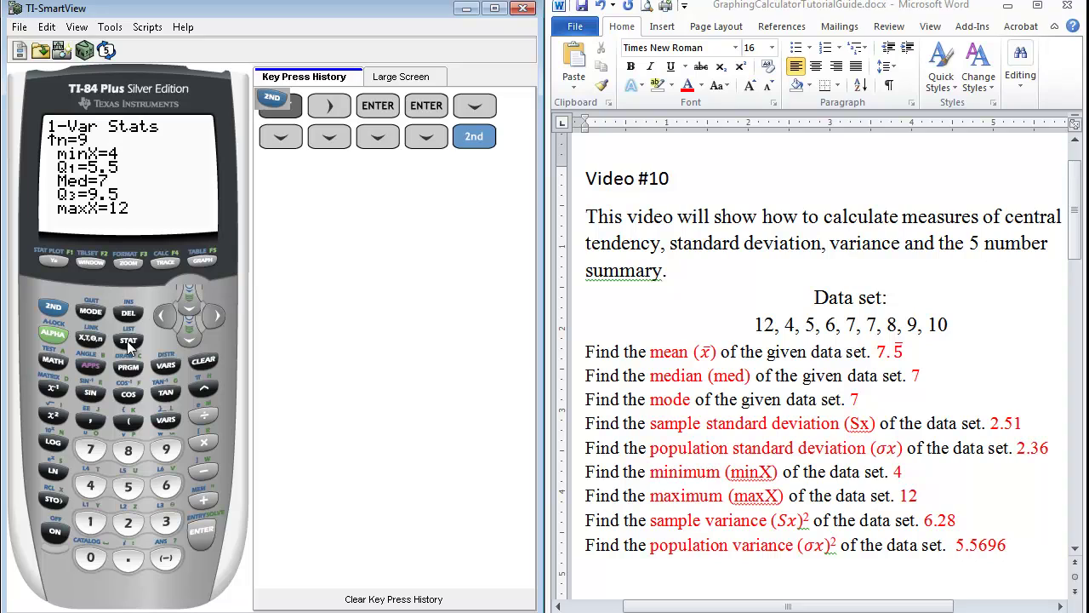
click(286, 316)
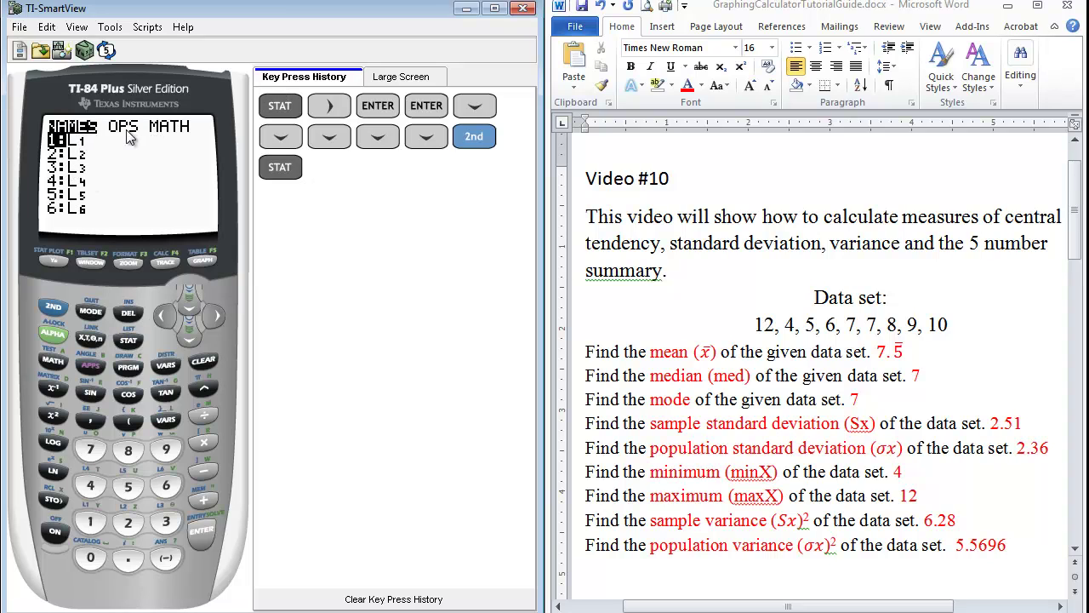
click(217, 318)
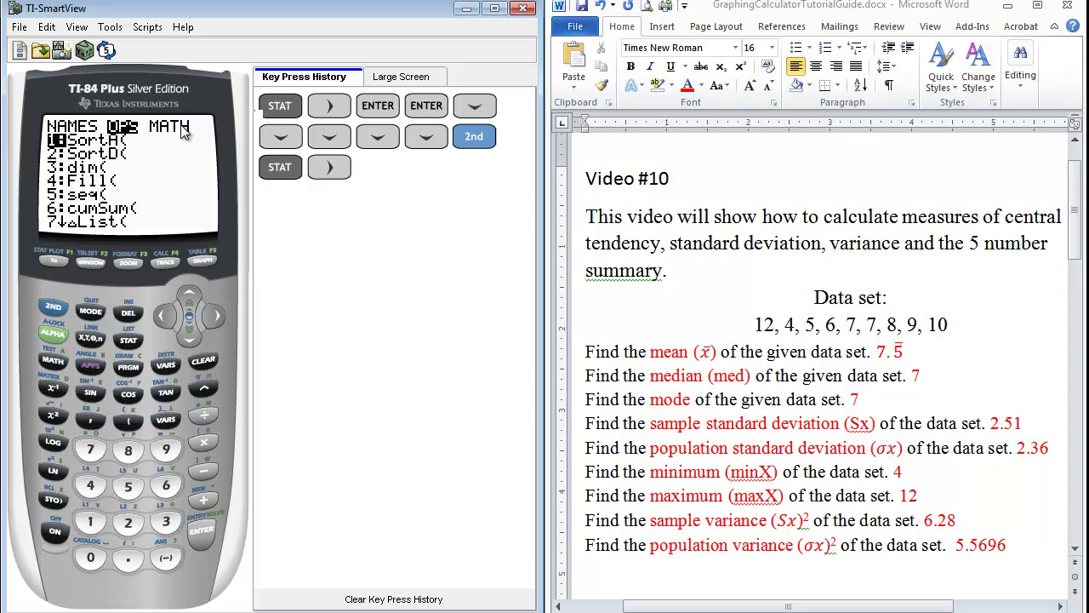
click(219, 320)
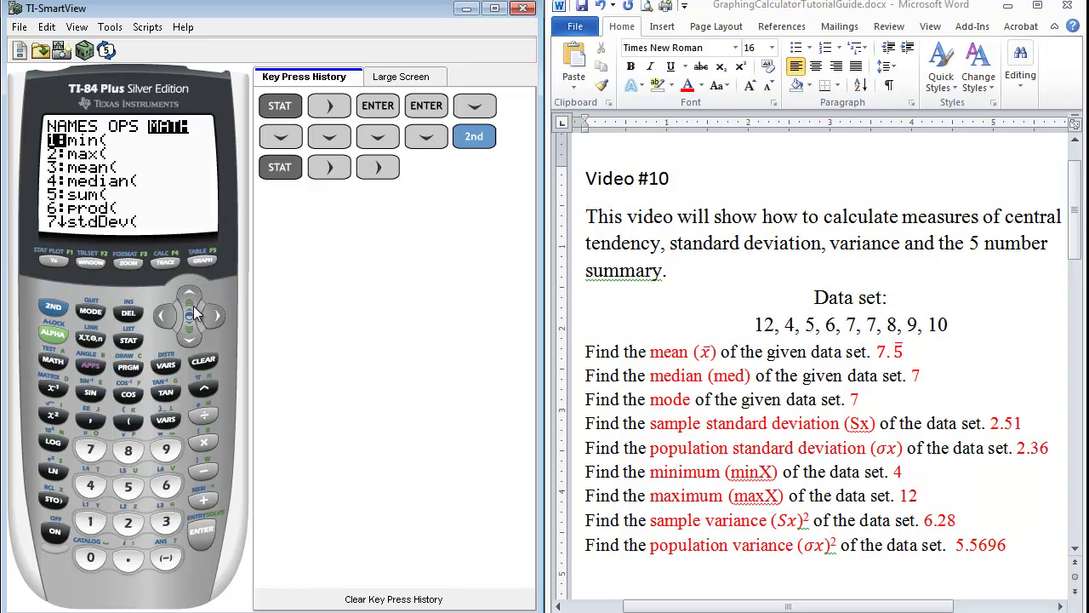
click(190, 339)
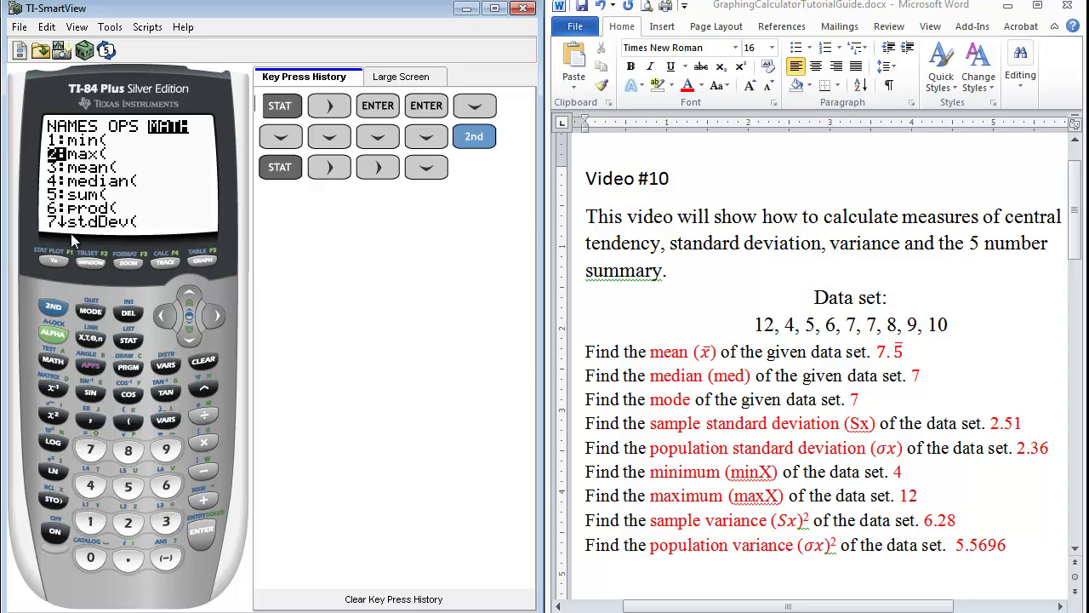
click(192, 339)
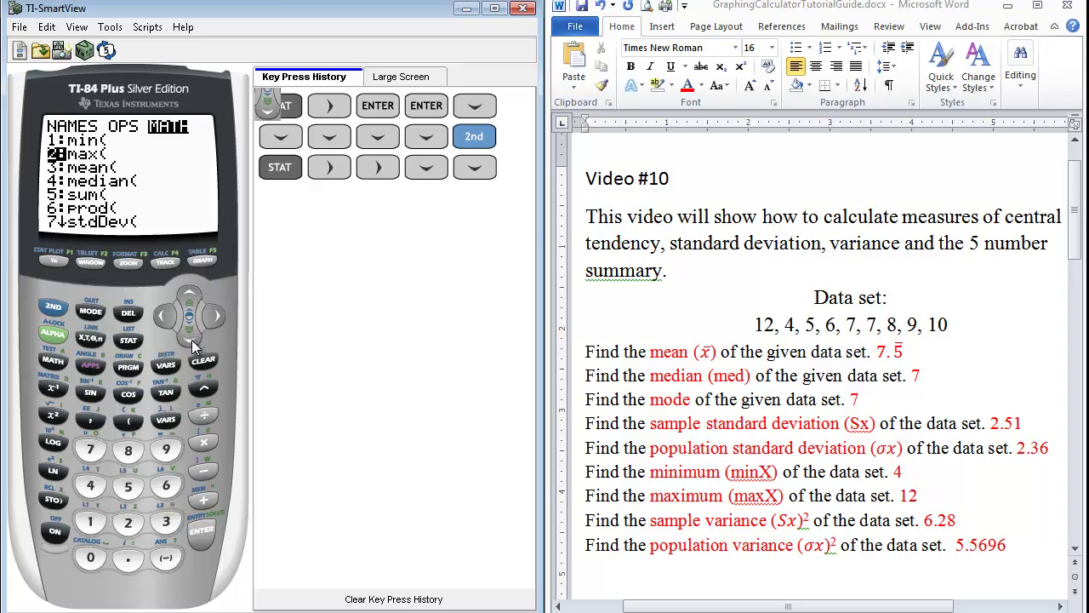
click(191, 340)
click(191, 339)
click(191, 340)
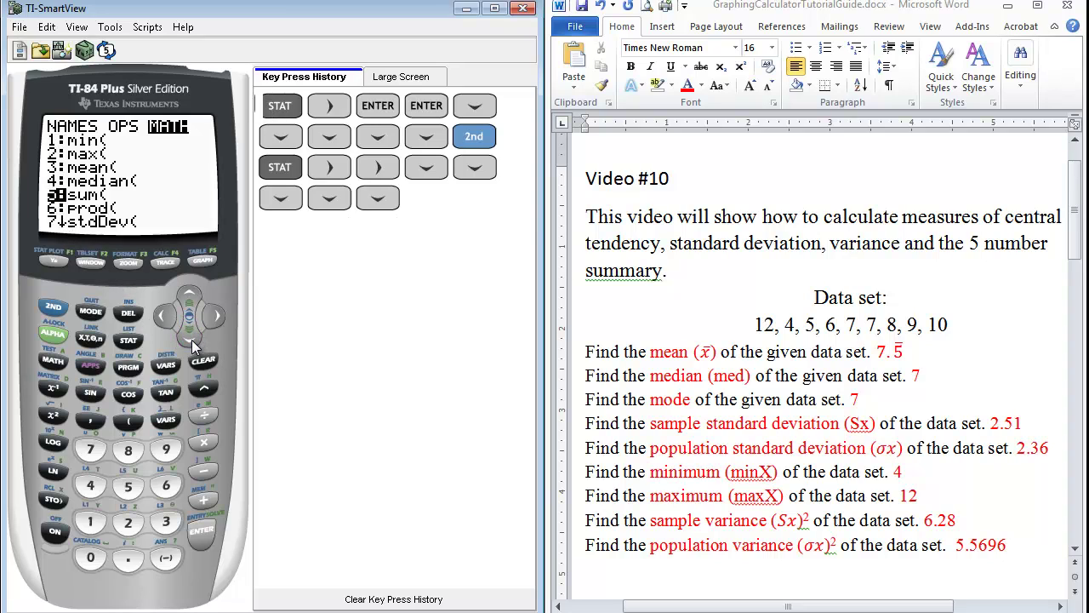
click(191, 340)
click(191, 340)
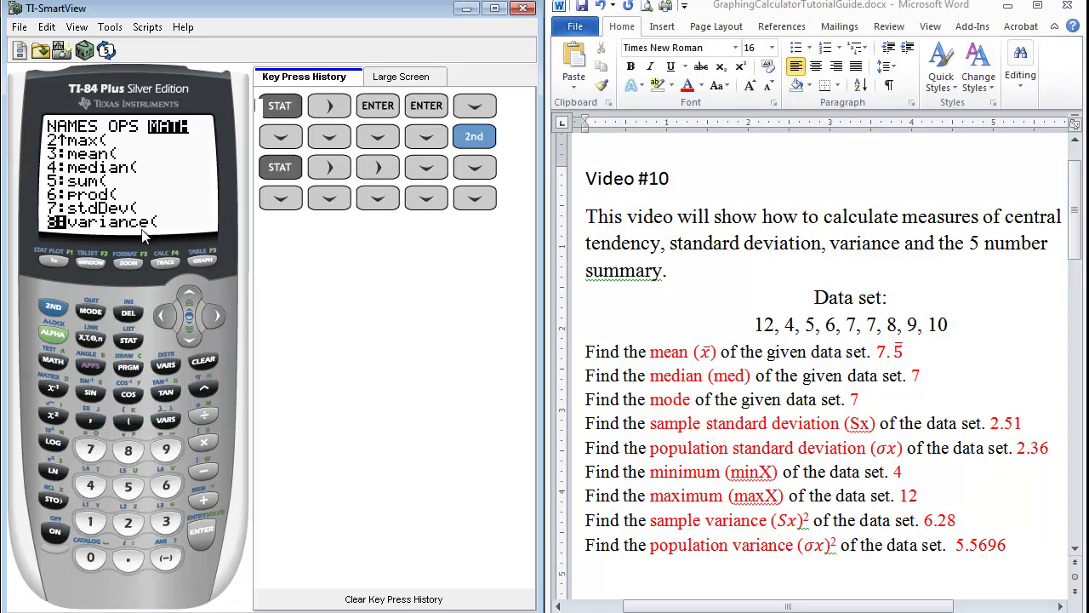
click(203, 534)
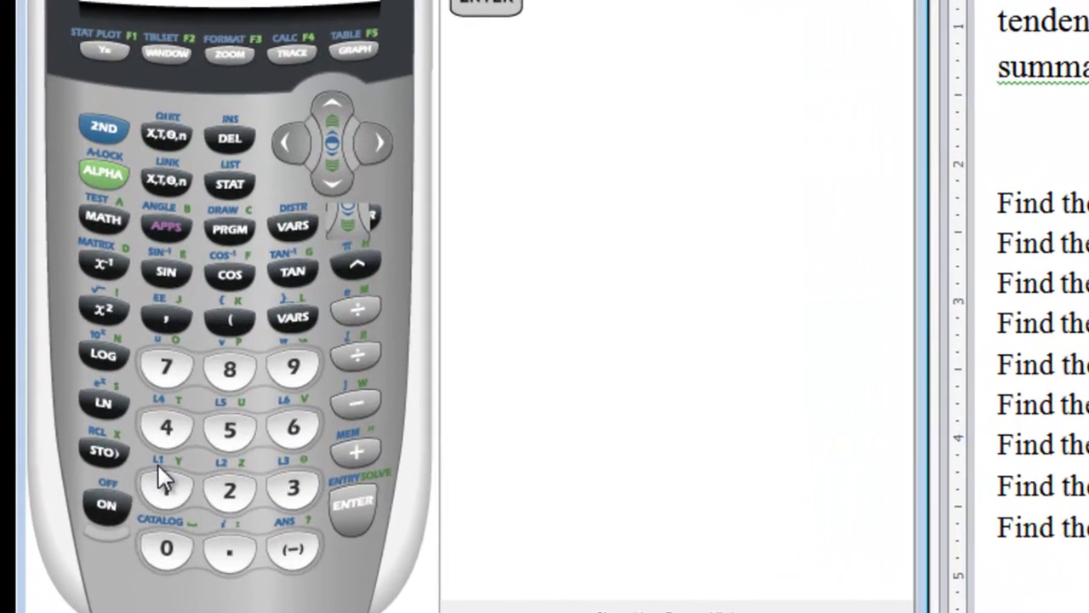
Complete variance(L1 and evaluate it to get 6.277777778.
click(102, 136)
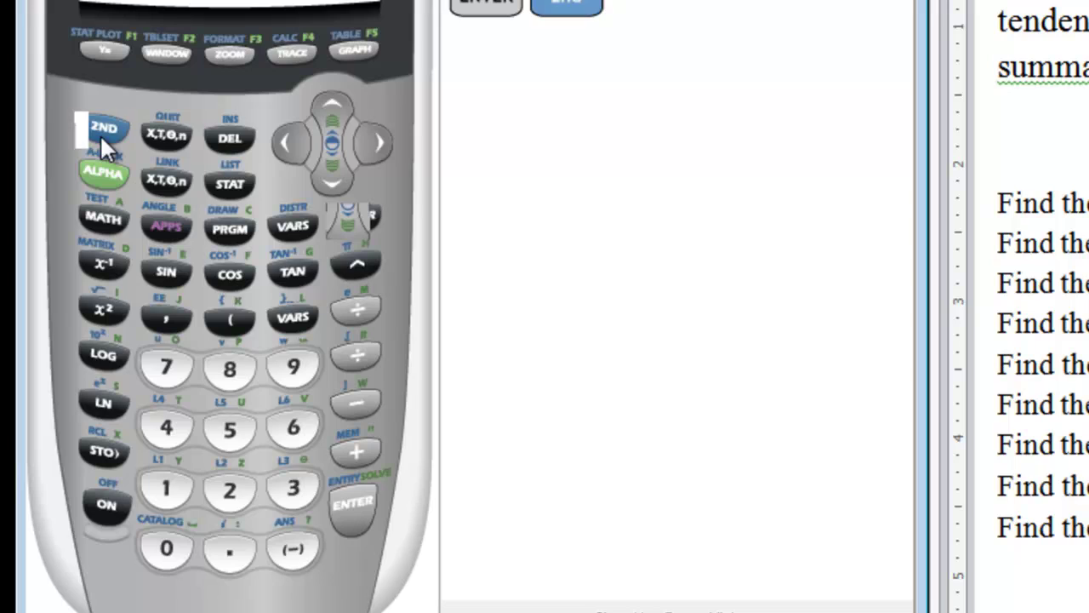
click(160, 486)
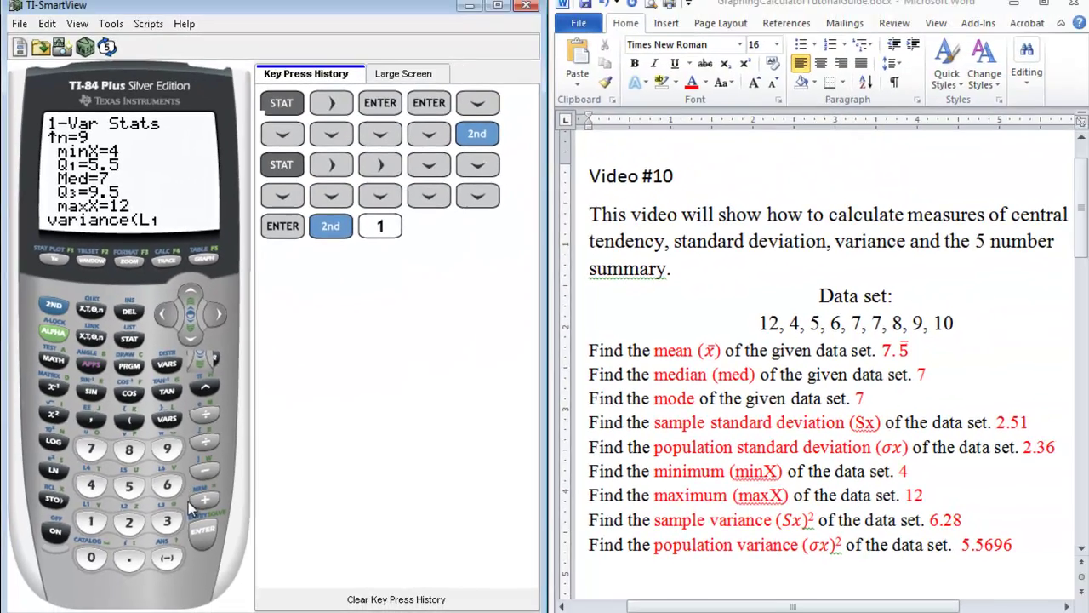
click(295, 512)
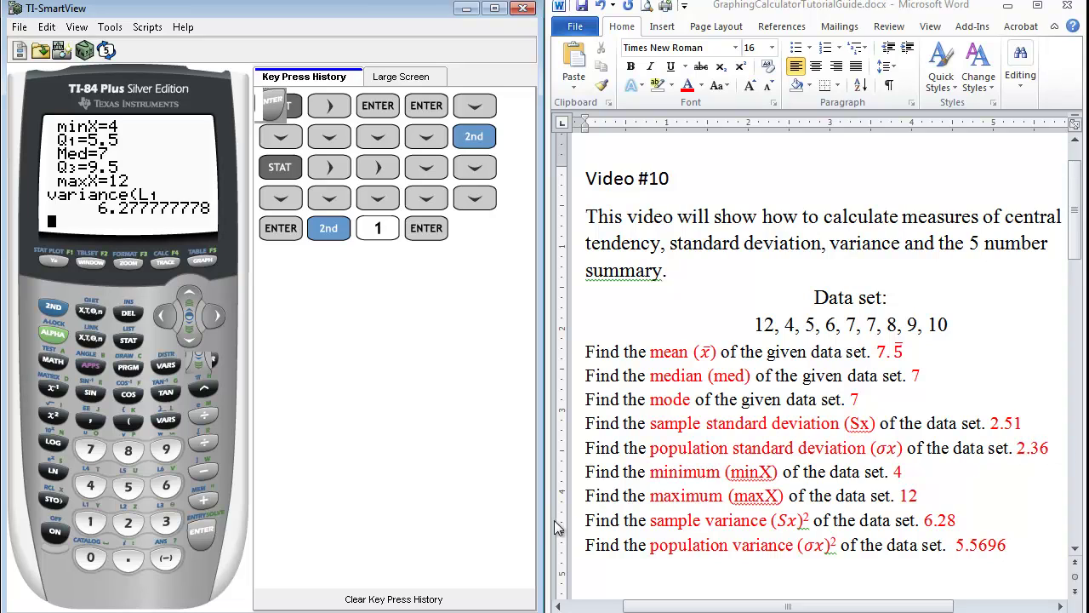
Compute 2.36² on the home screen, giving 5.5696.
click(128, 522)
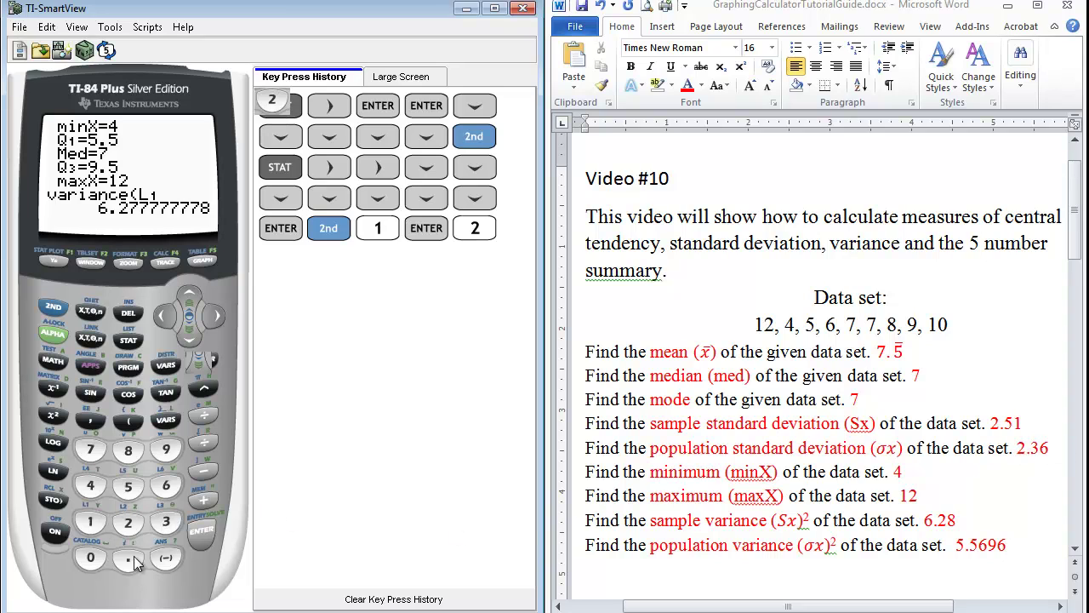
click(127, 558)
click(166, 522)
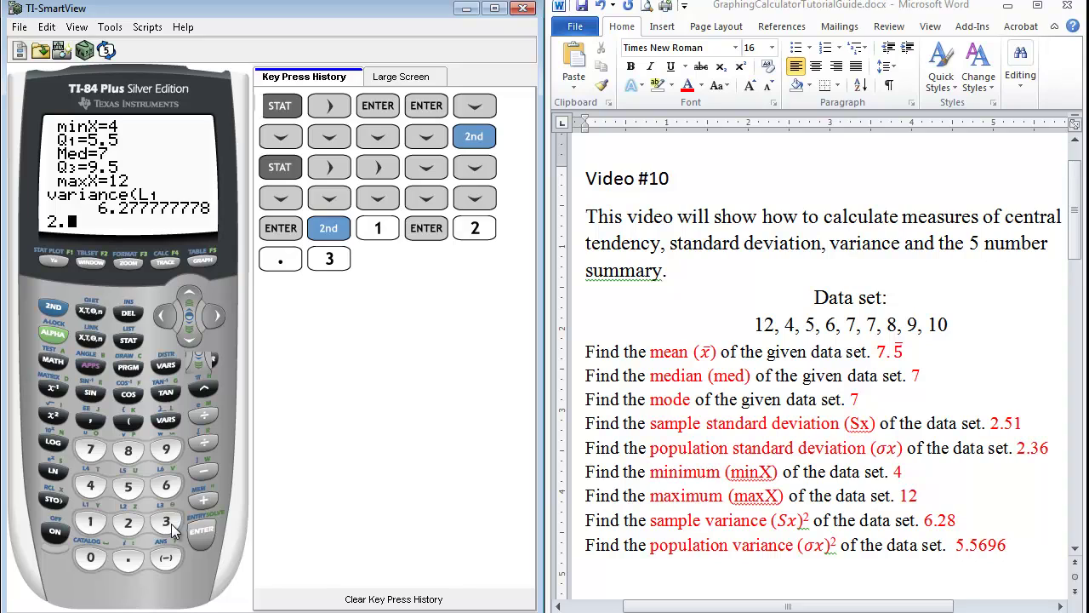
click(165, 485)
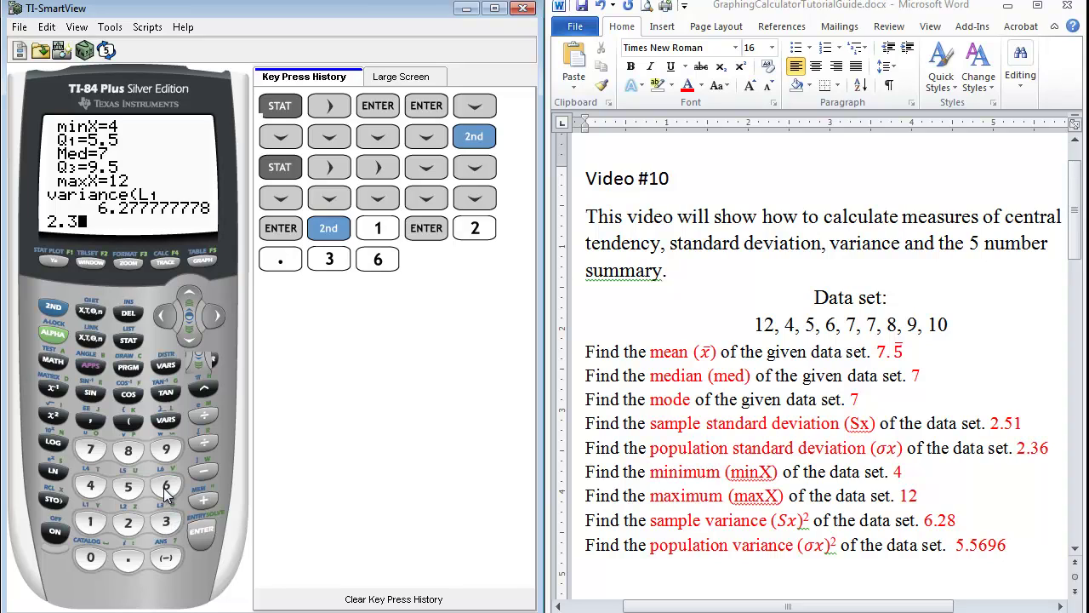
click(54, 417)
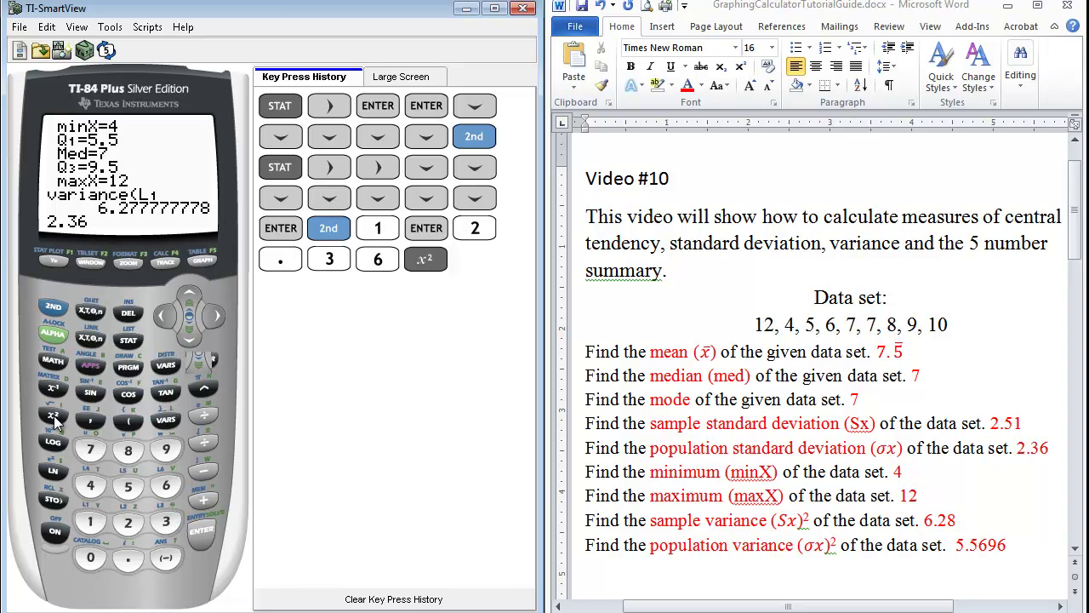
click(199, 534)
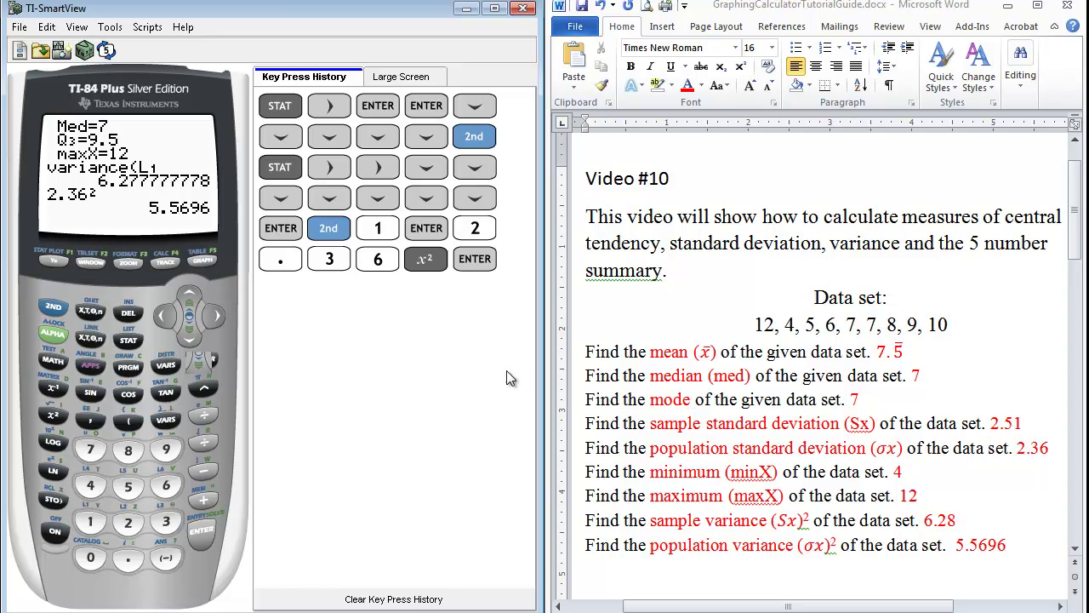
Run SortA(L1 from LIST OPS to sort L1 ascending, then open the STAT menu.
click(53, 306)
click(128, 344)
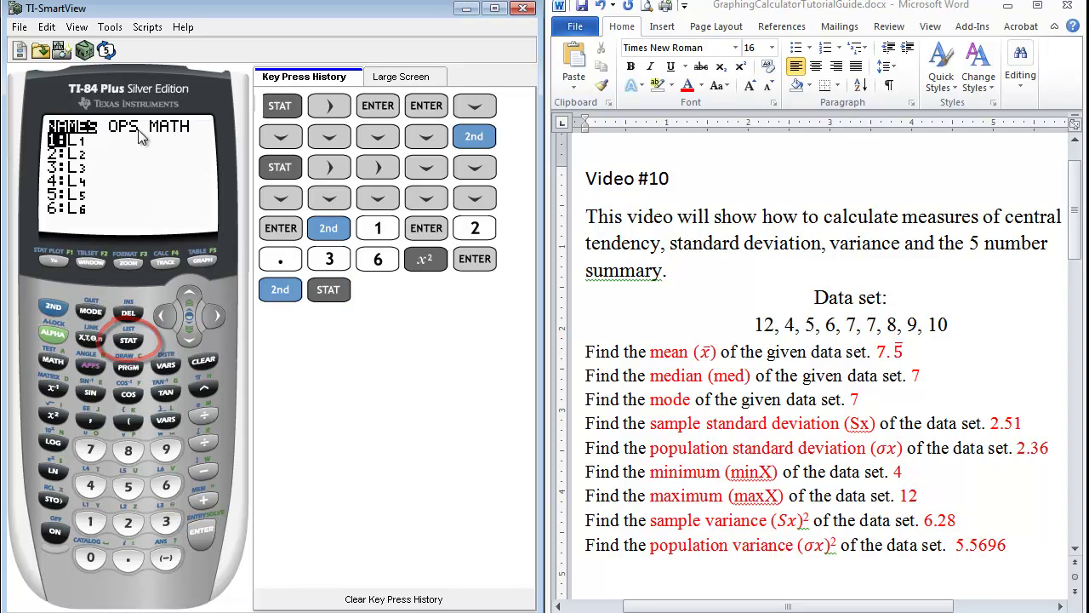
click(213, 326)
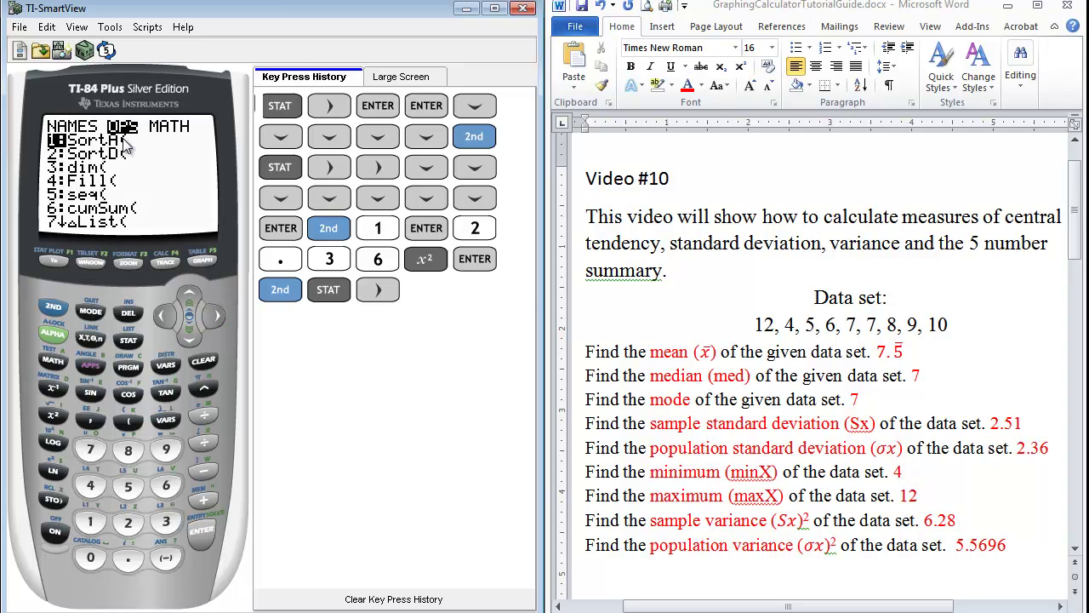
click(203, 537)
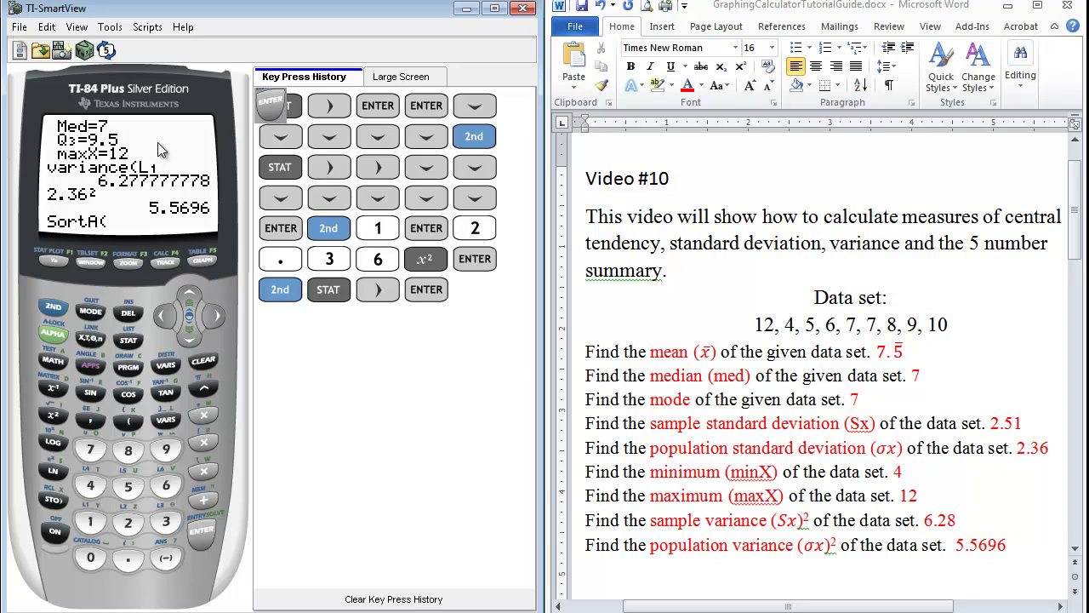
click(55, 307)
click(93, 524)
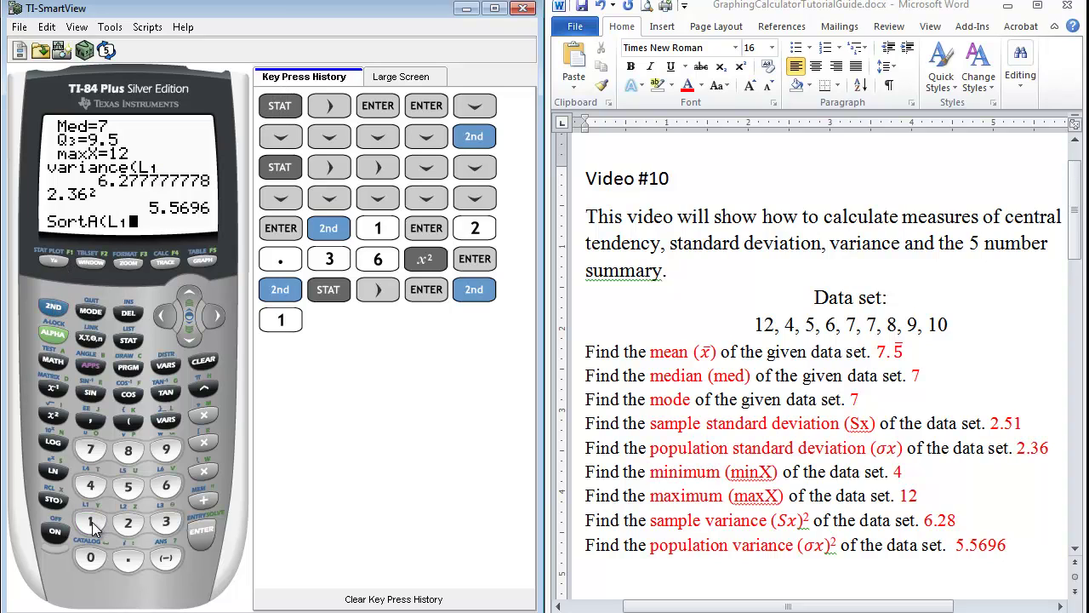
click(199, 531)
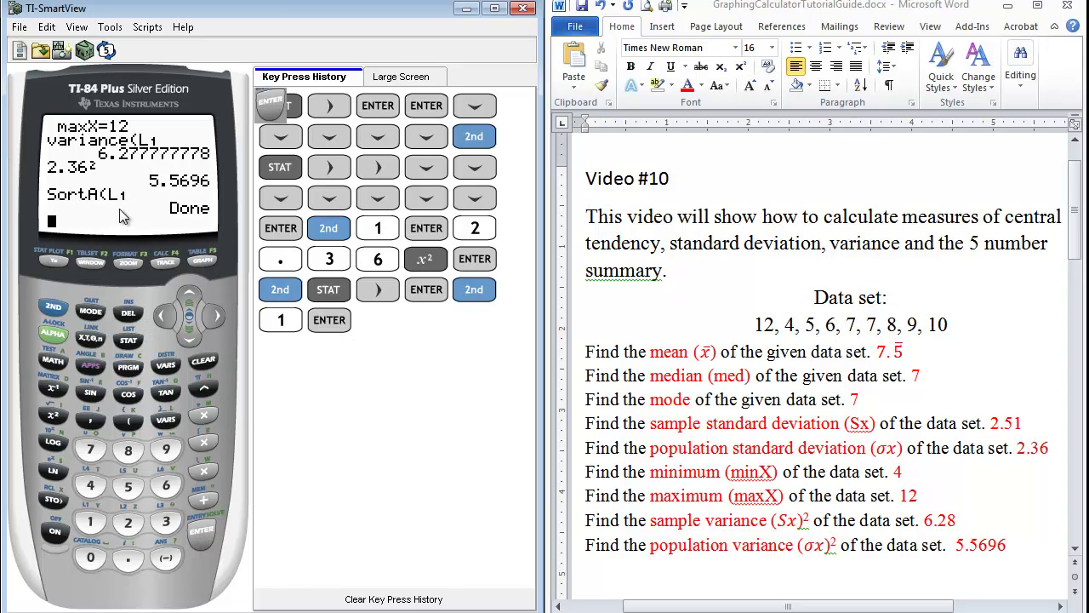
click(130, 344)
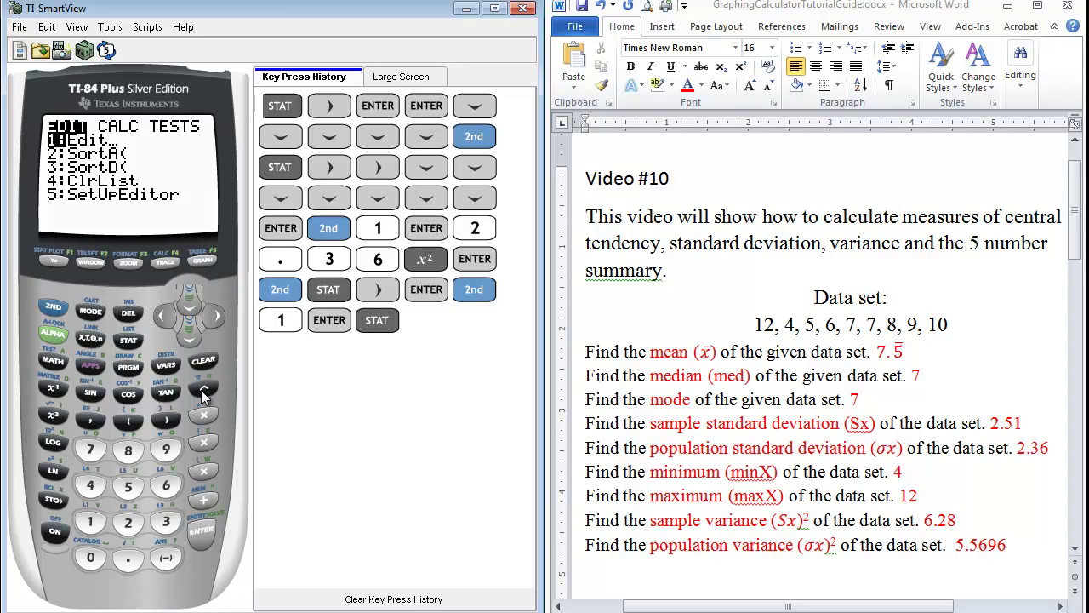
Open 1:Edit and step down the sorted L1 values from 4 to 12.
click(201, 531)
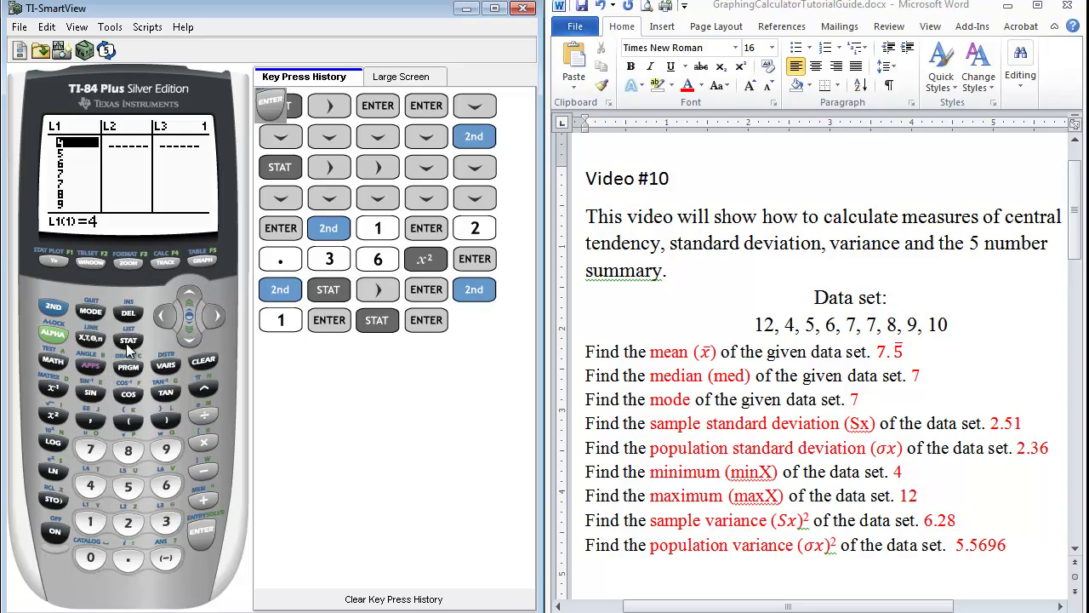
click(195, 339)
click(195, 338)
click(195, 339)
click(195, 339)
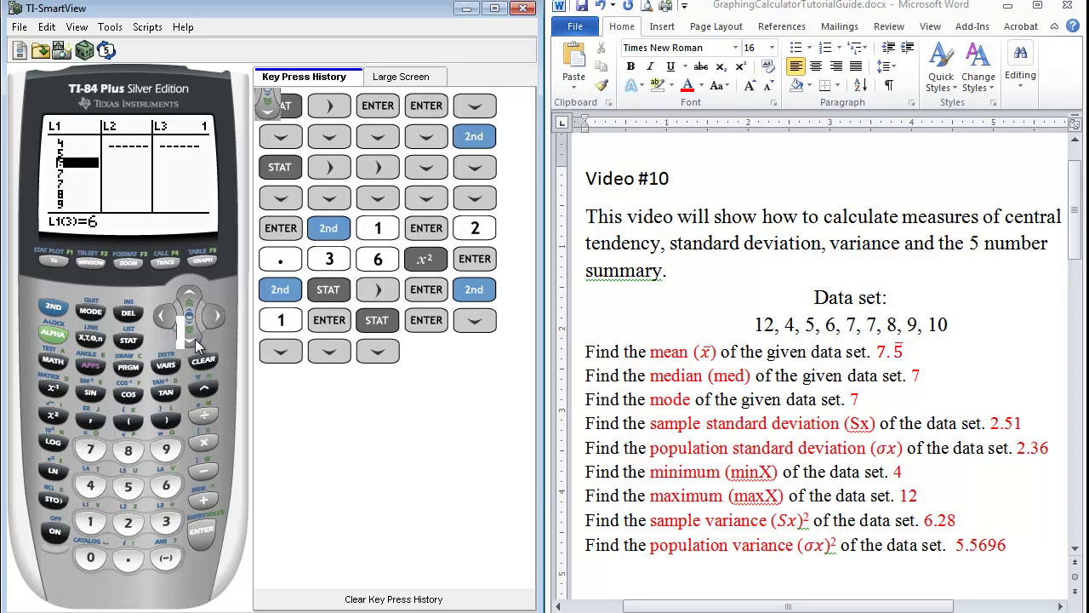
click(195, 338)
click(195, 338)
click(195, 339)
click(195, 339)
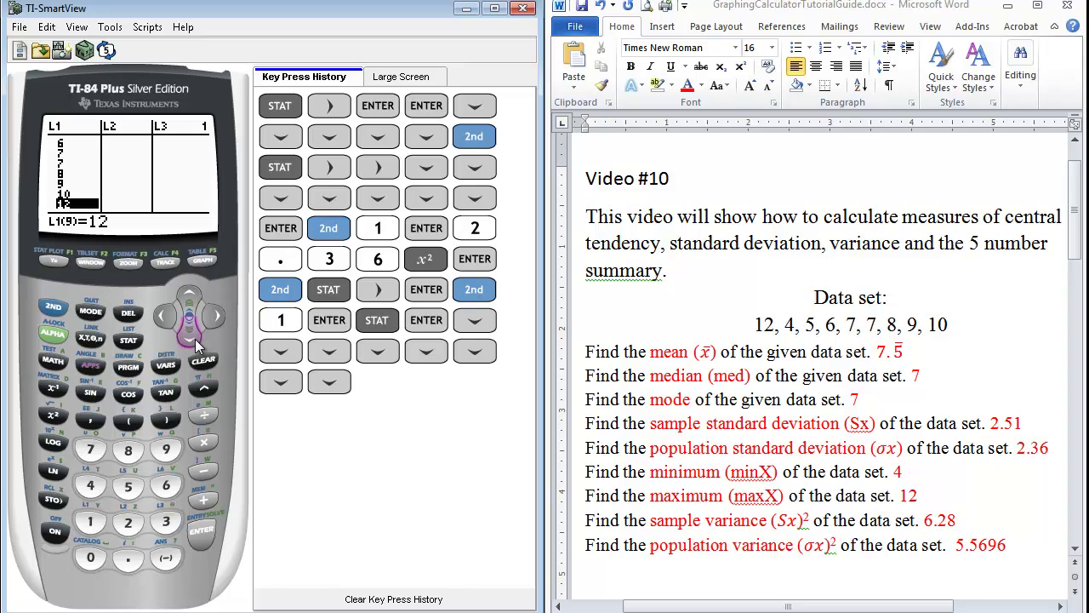
click(195, 339)
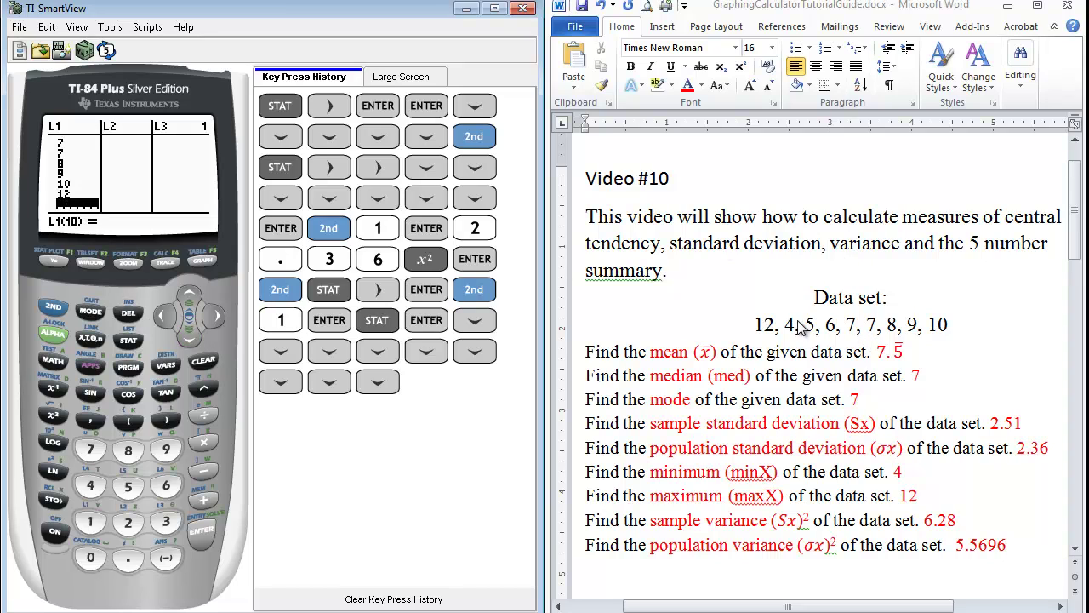